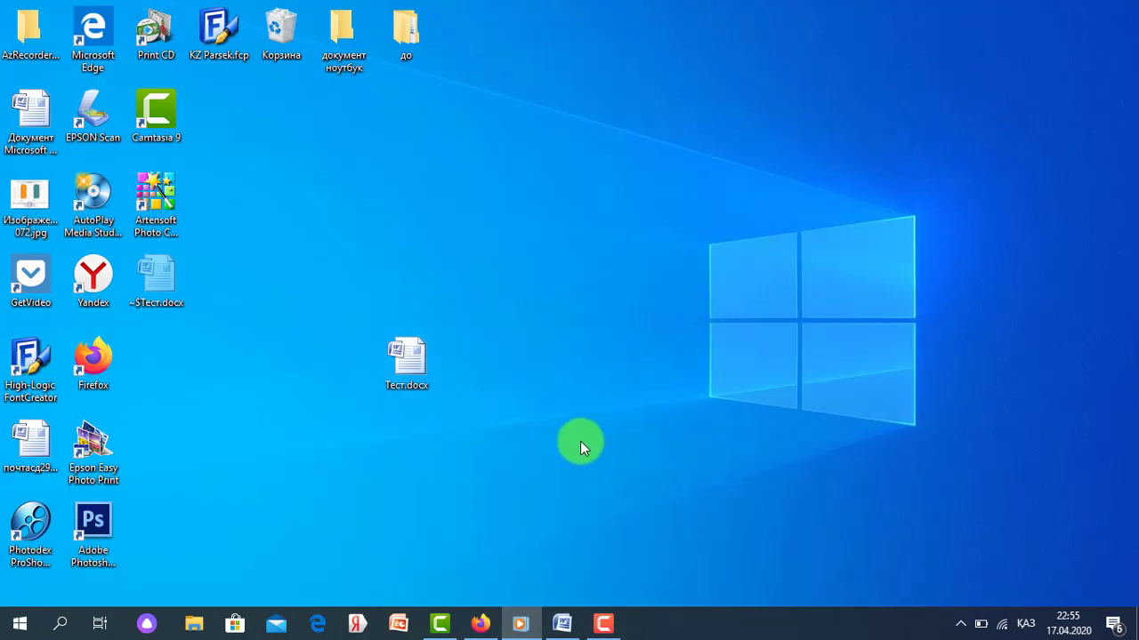
# Step: Switch to Firefox and open Google Drive from the Google home page
pyautogui.click(476, 627)
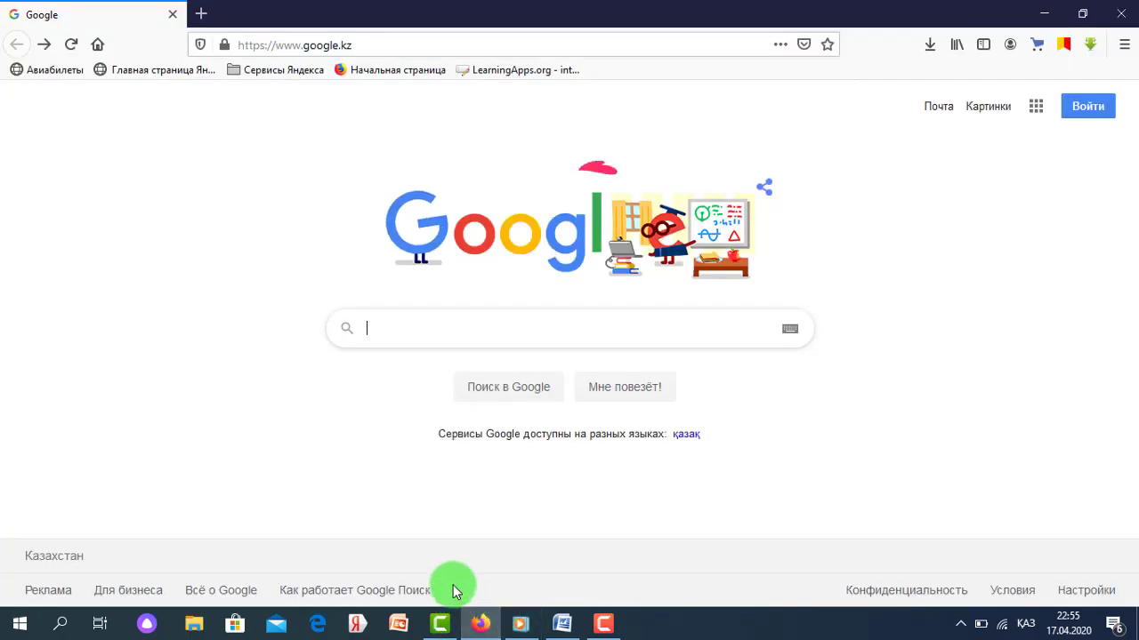
pyautogui.click(1037, 107)
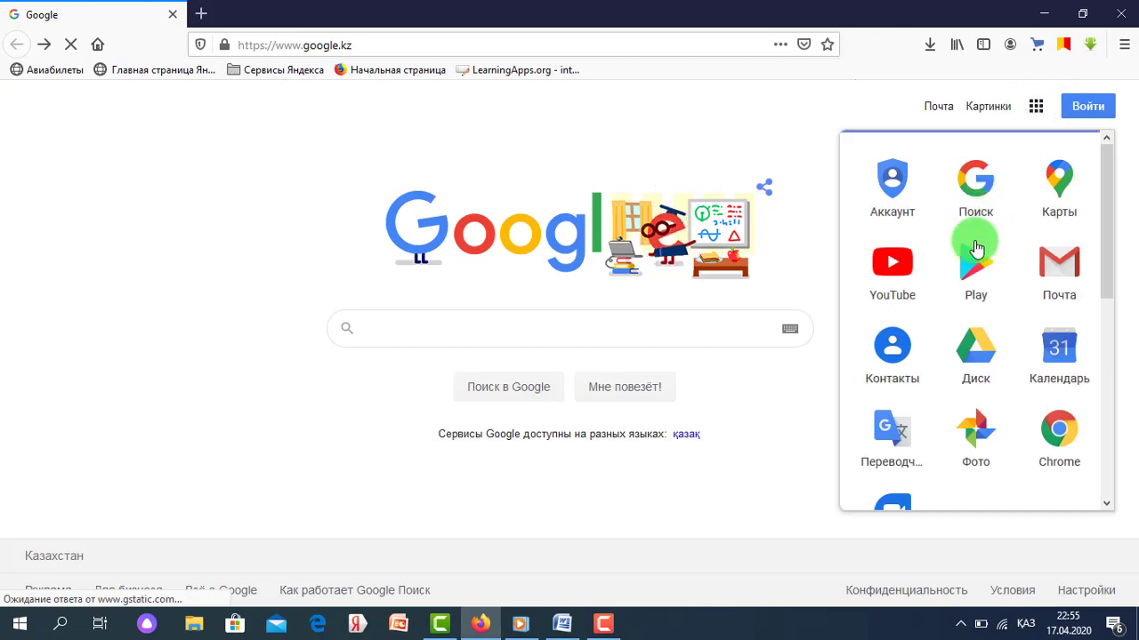
pyautogui.click(976, 366)
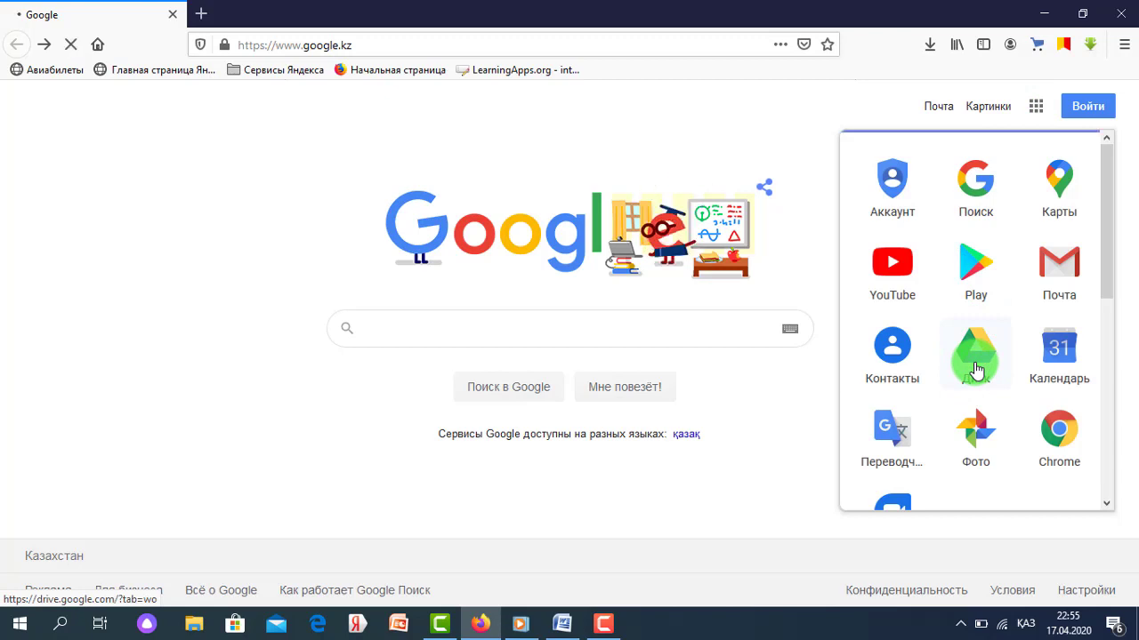
pyautogui.click(975, 362)
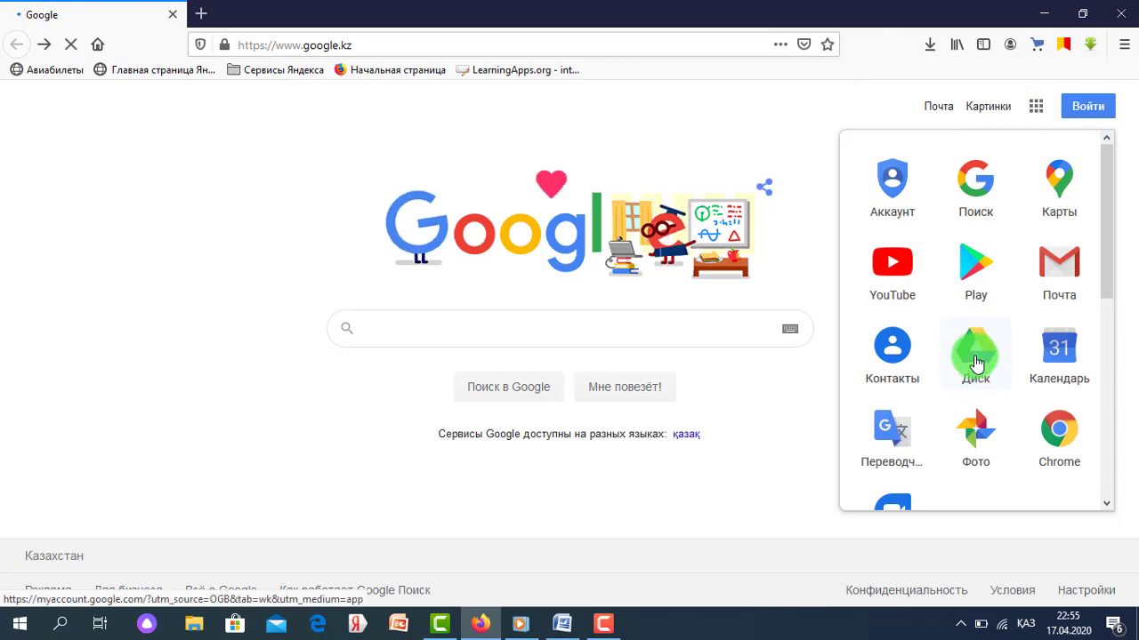
pyautogui.moveTo(976, 362)
pyautogui.mouseDown()
pyautogui.moveTo(946, 333)
pyautogui.moveTo(957, 349)
pyautogui.mouseUp()
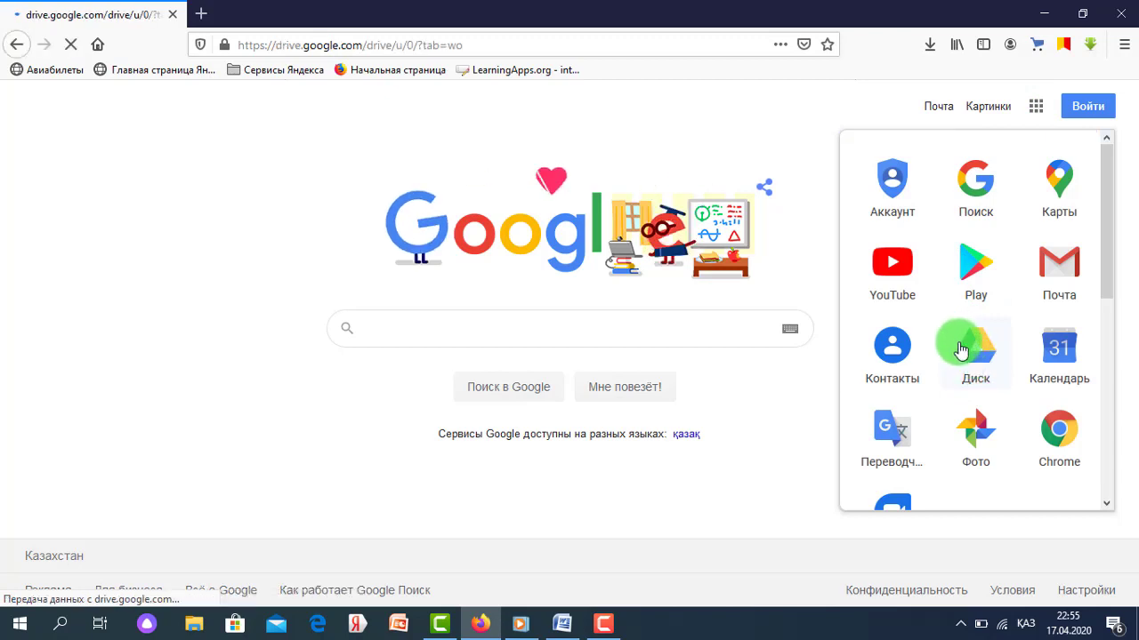
pyautogui.click(967, 350)
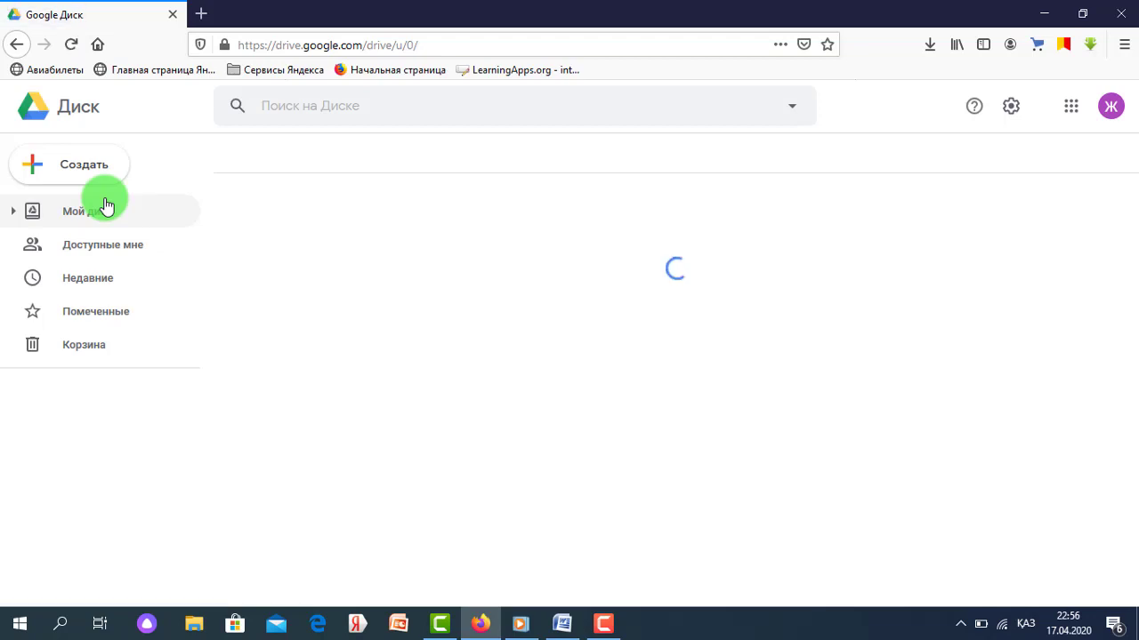
# Step: Create a new folder named "Тест" in My Drive
pyautogui.click(83, 172)
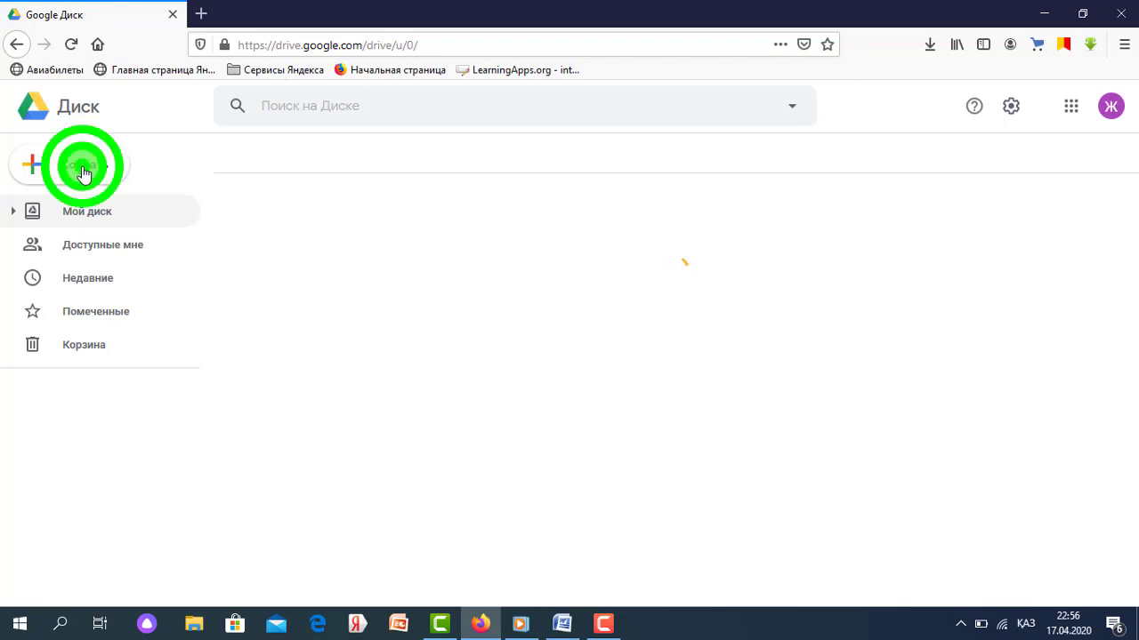
pyautogui.click(84, 172)
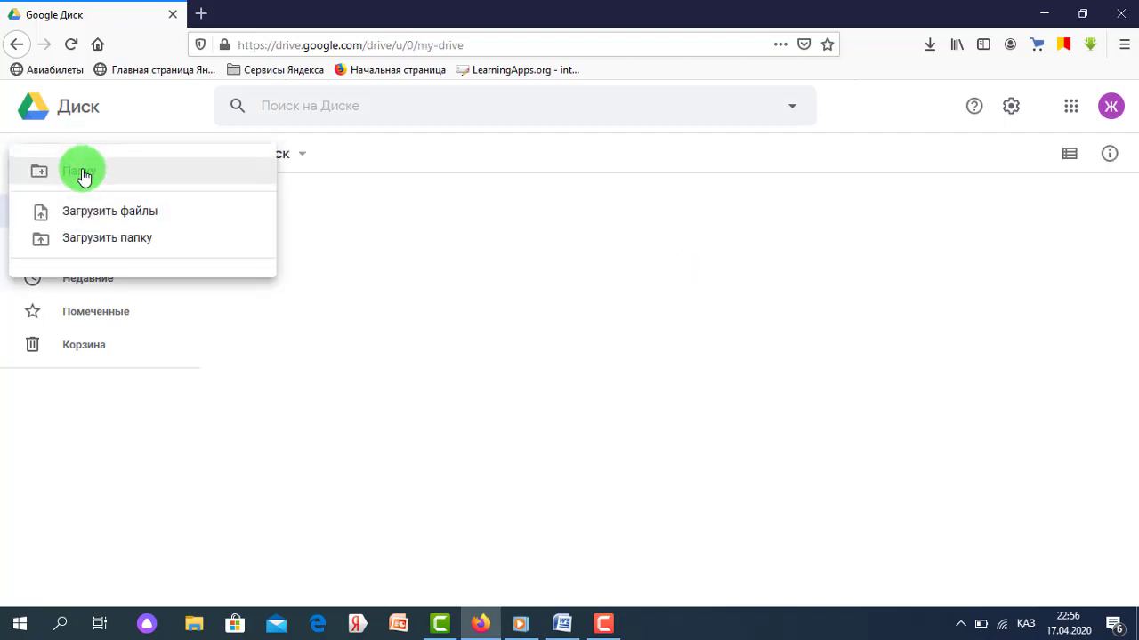
pyautogui.click(84, 172)
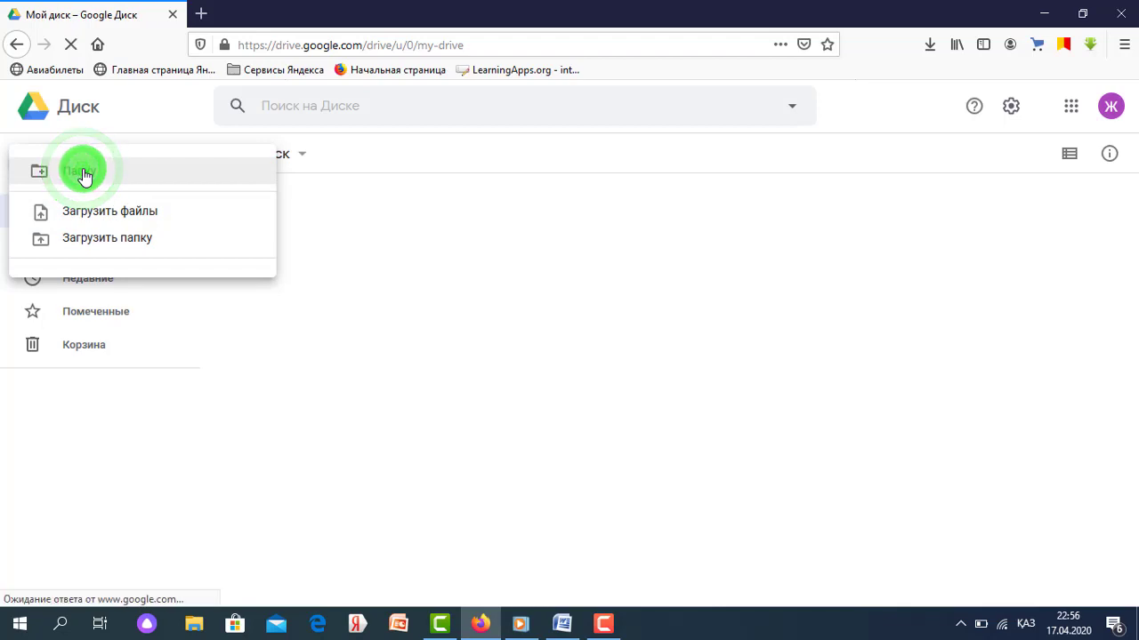
pyautogui.click(84, 175)
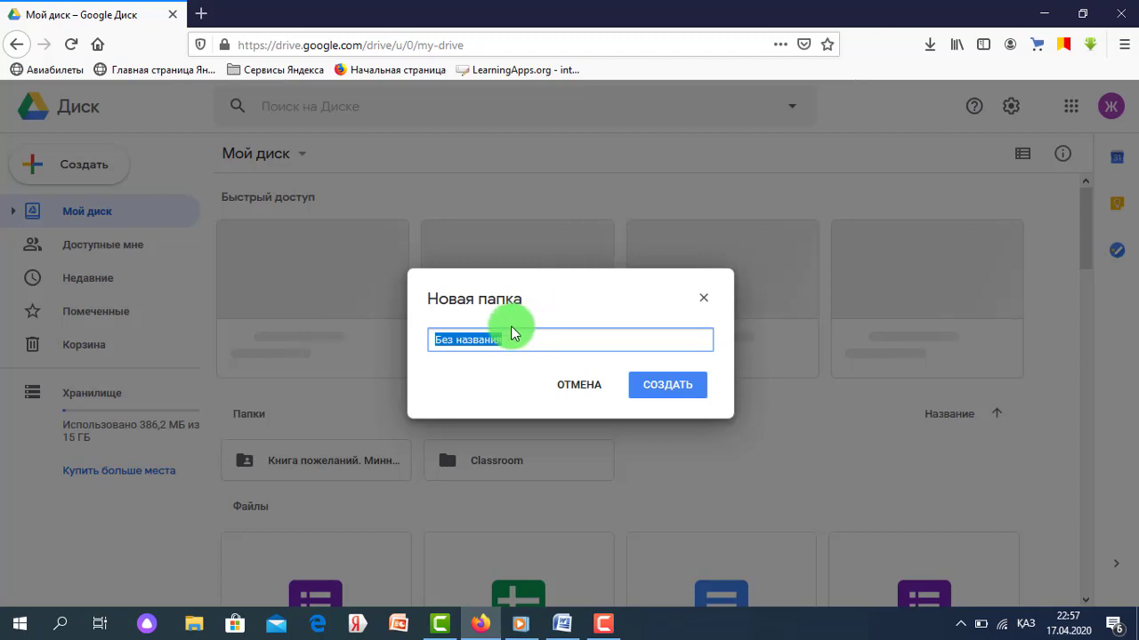
pyautogui.write('Тест')
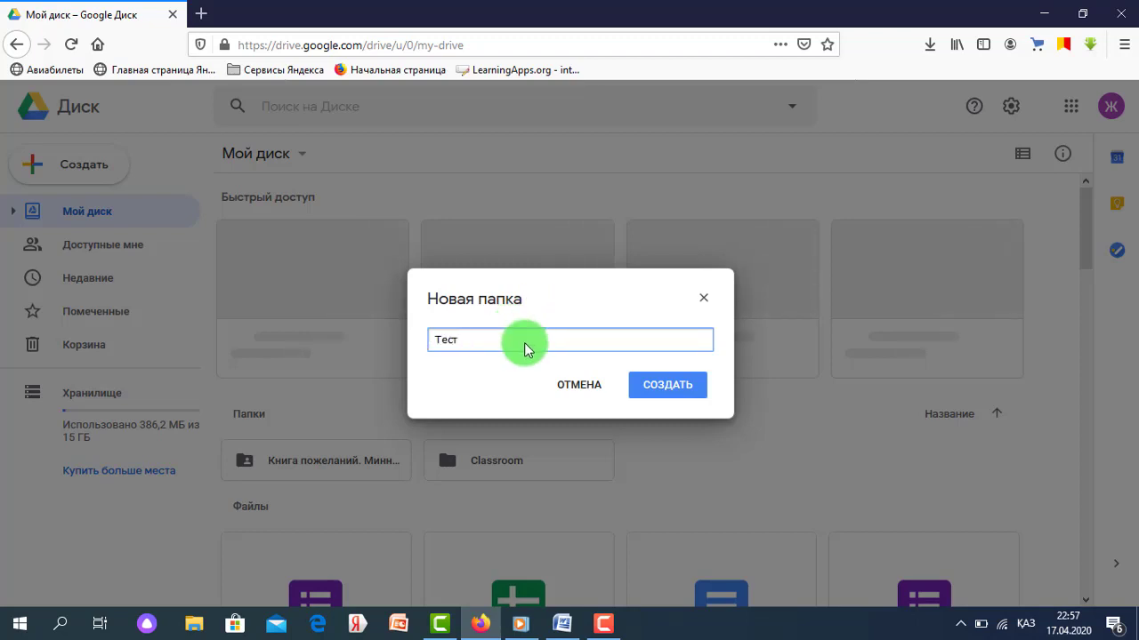
pyautogui.click(676, 391)
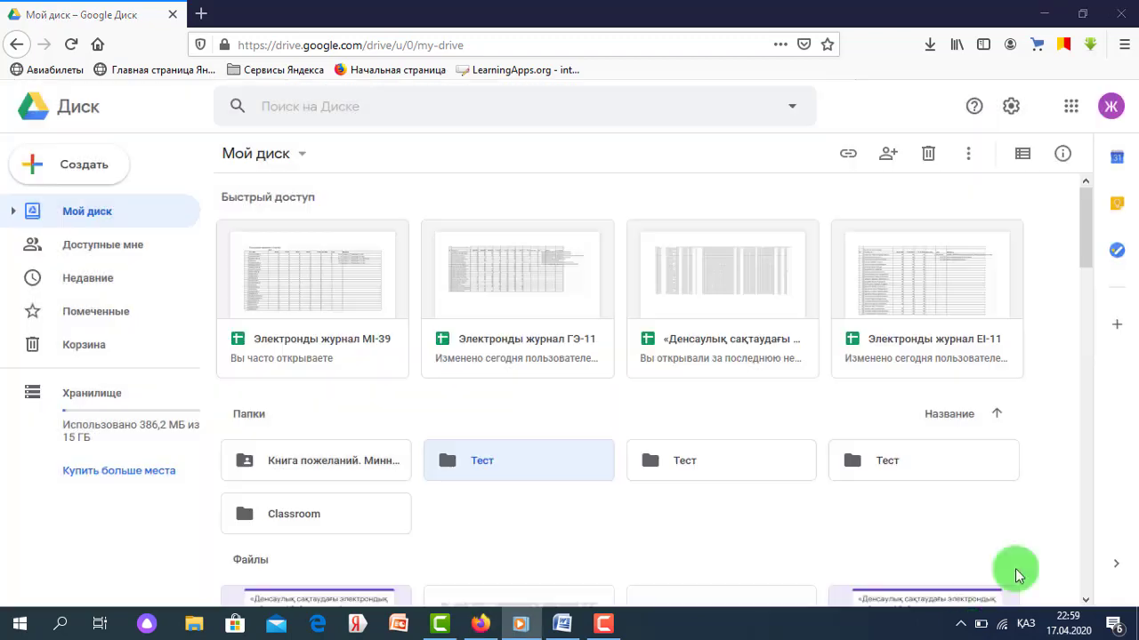
# Step: Open the Тест folder and create a blank Google Form inside it
pyautogui.click(511, 461)
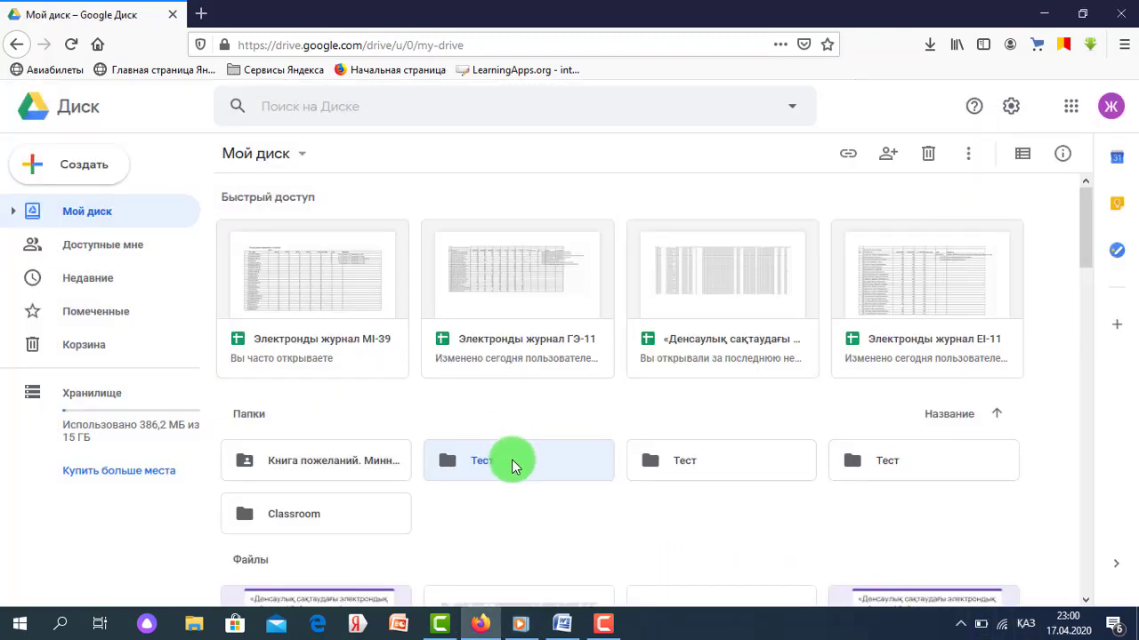
pyautogui.doubleClick(511, 461)
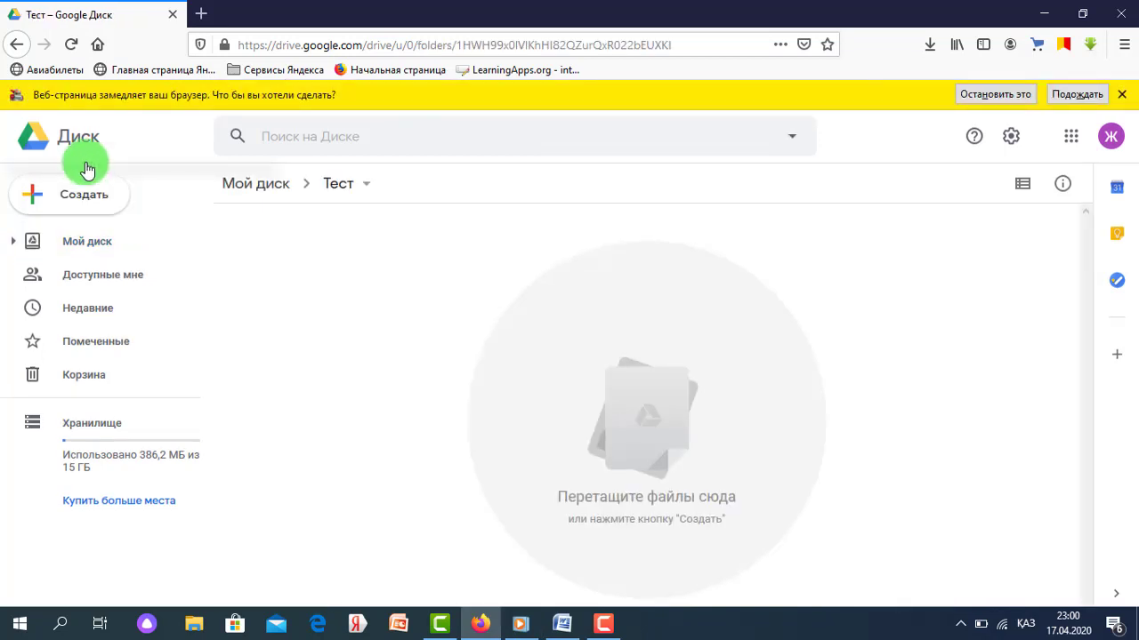
pyautogui.click(89, 182)
pyautogui.click(89, 187)
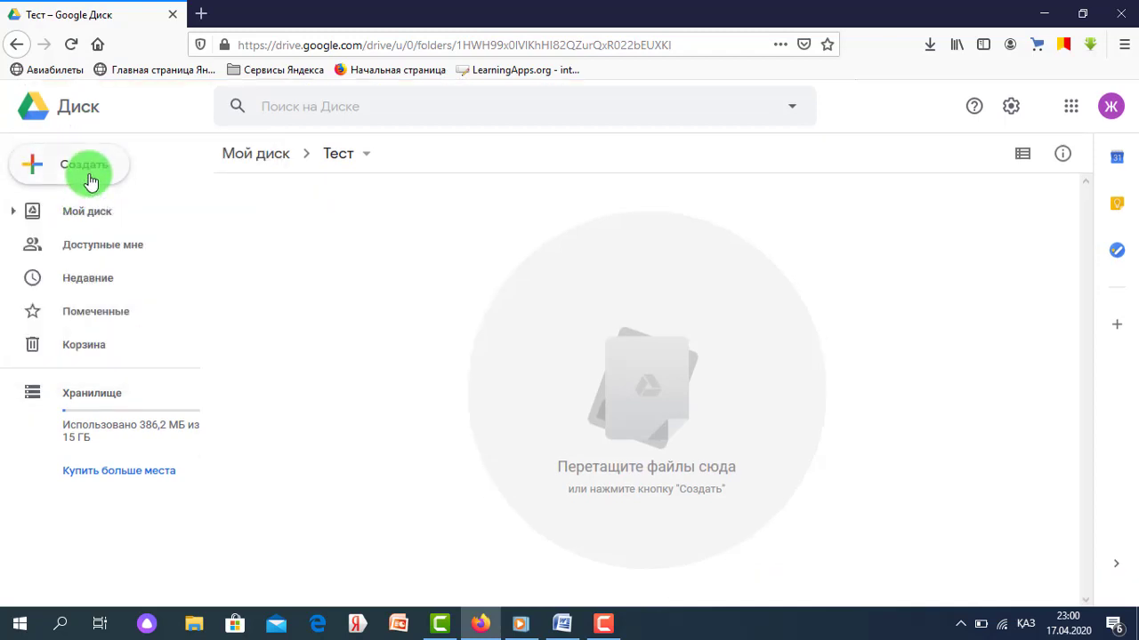
pyautogui.click(89, 182)
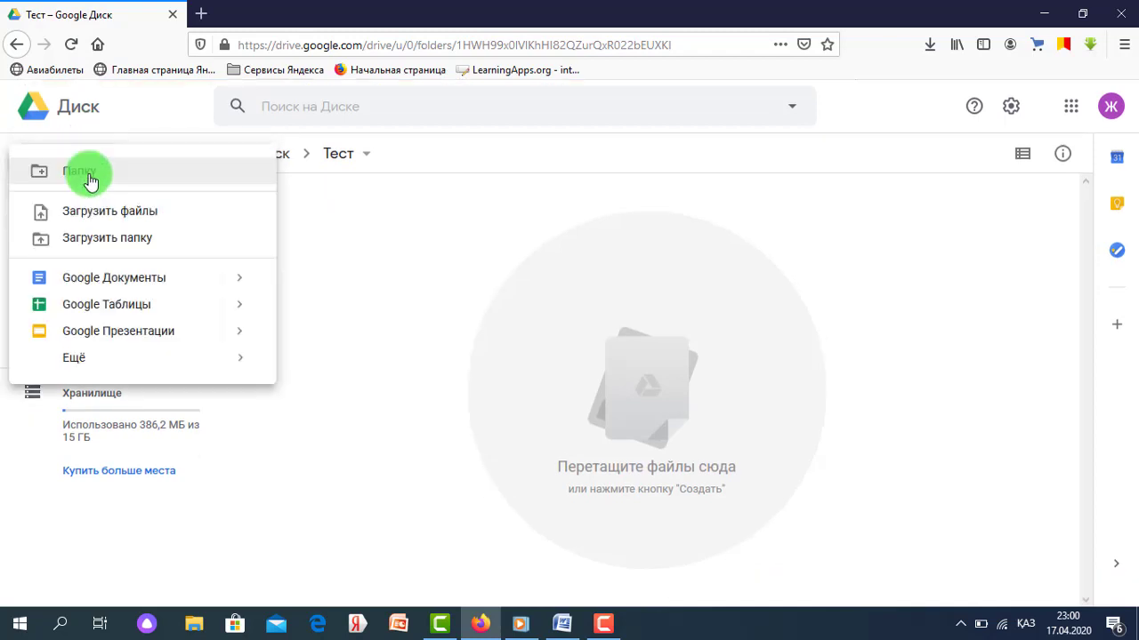
pyautogui.click(79, 361)
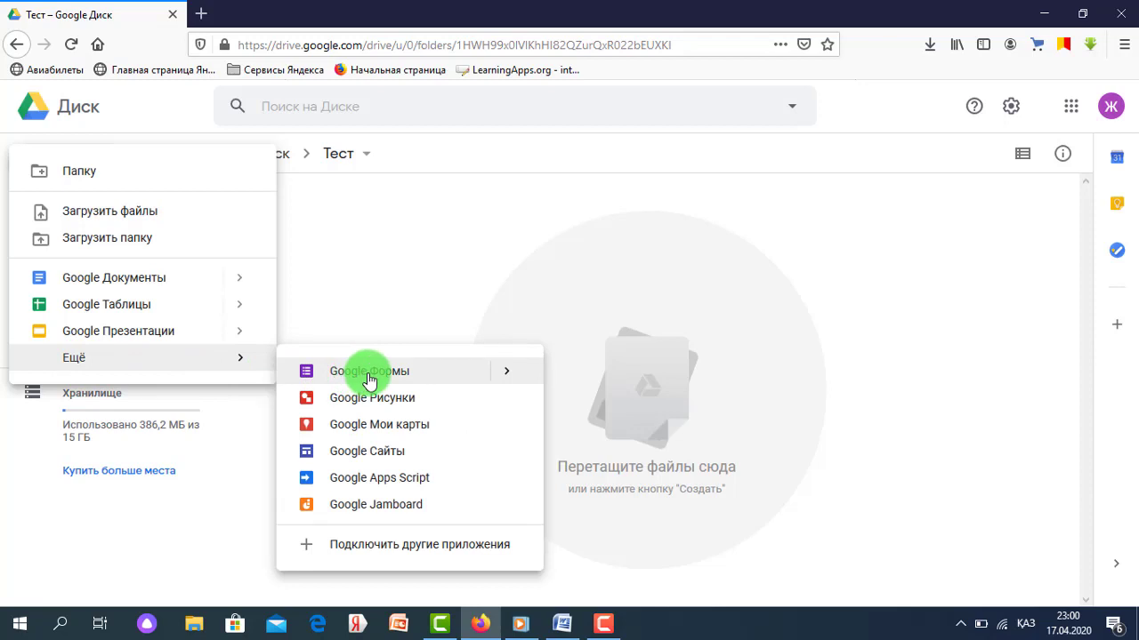
pyautogui.click(369, 381)
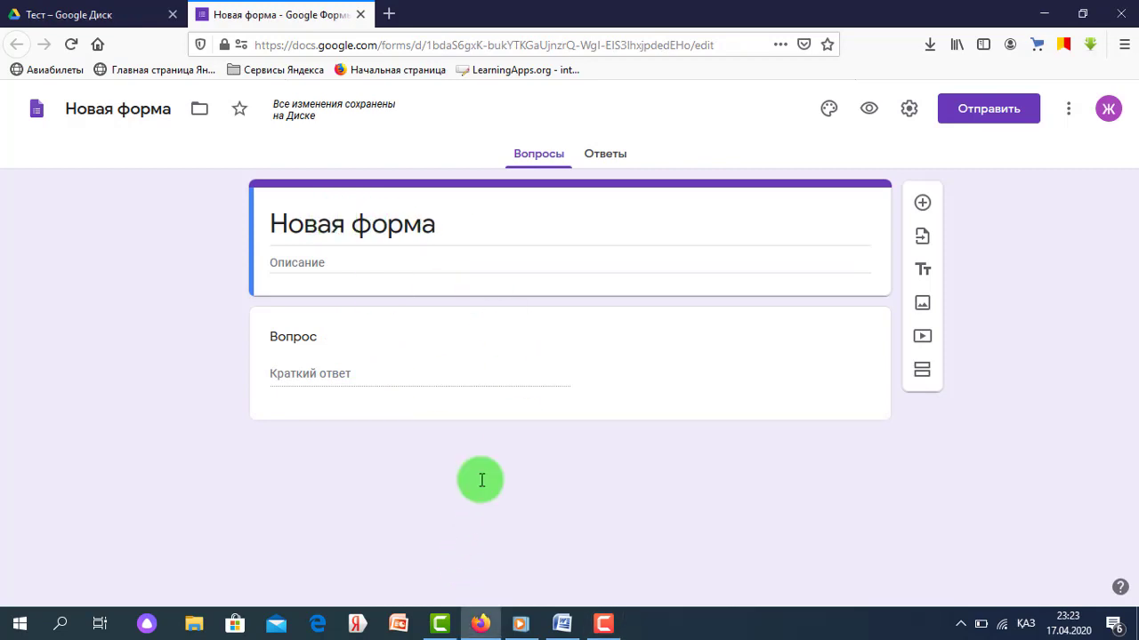
# Step: Switch to Тест.docx in Word and copy the heading "Microsoft Excel электрондық кестесі"
pyautogui.hotkey('ctrl', 'a')
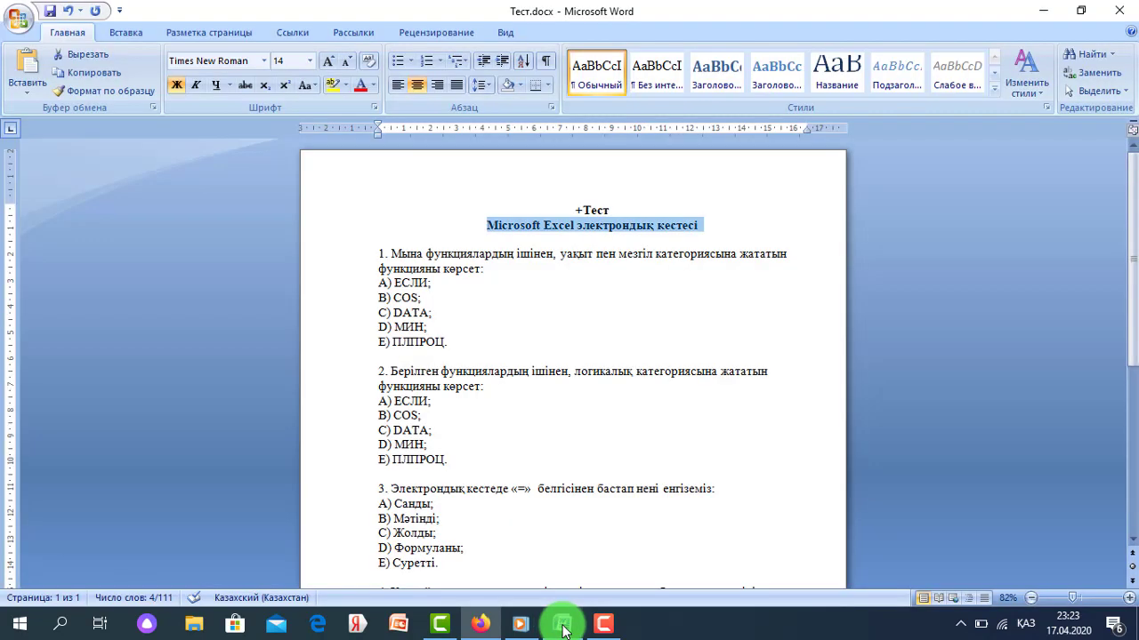
pyautogui.click(562, 624)
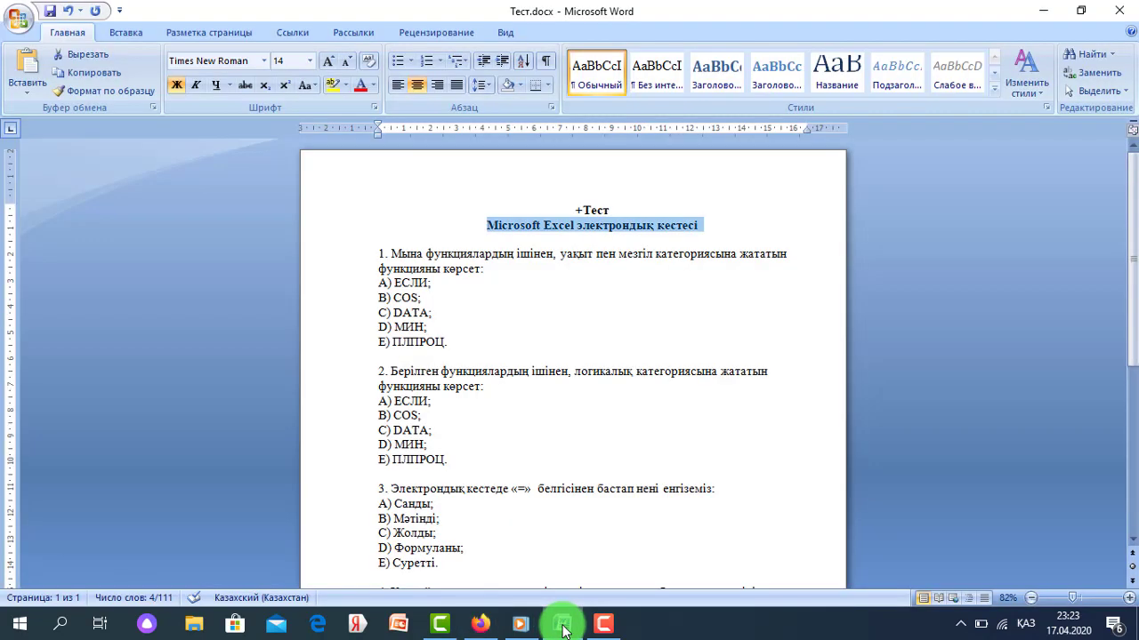
pyautogui.moveTo(484, 224); pyautogui.dragTo(702, 223)
pyautogui.hotkey('ctrl', 'c')
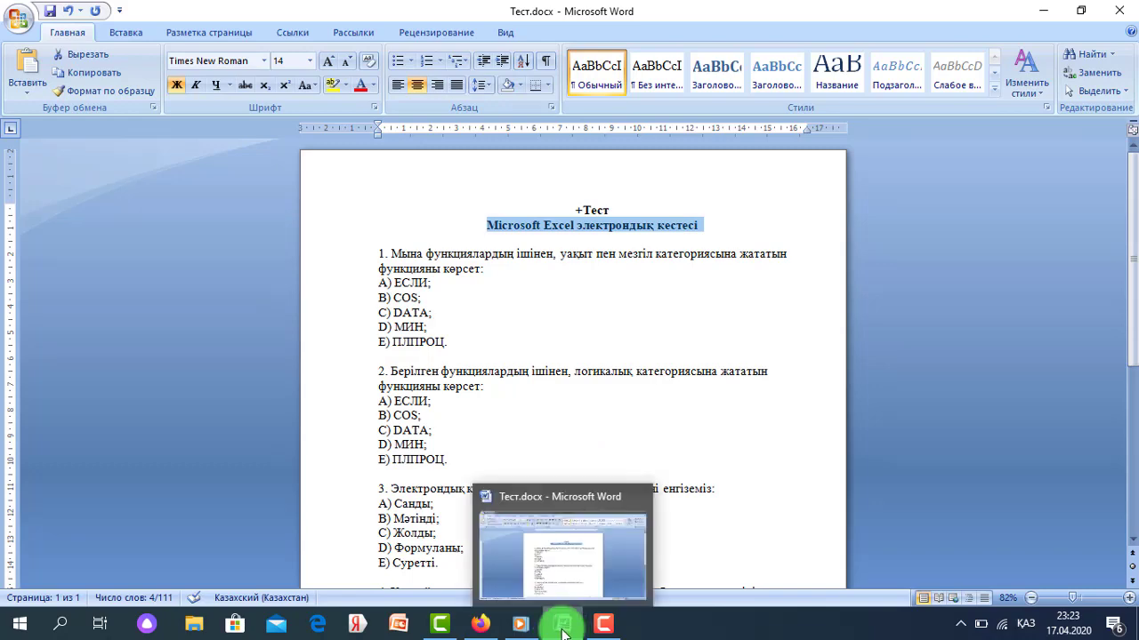
# Step: Back in the Firefox form, replace the default form title with the copied heading "Microsoft Excel электрондық кестесі"
pyautogui.click(478, 623)
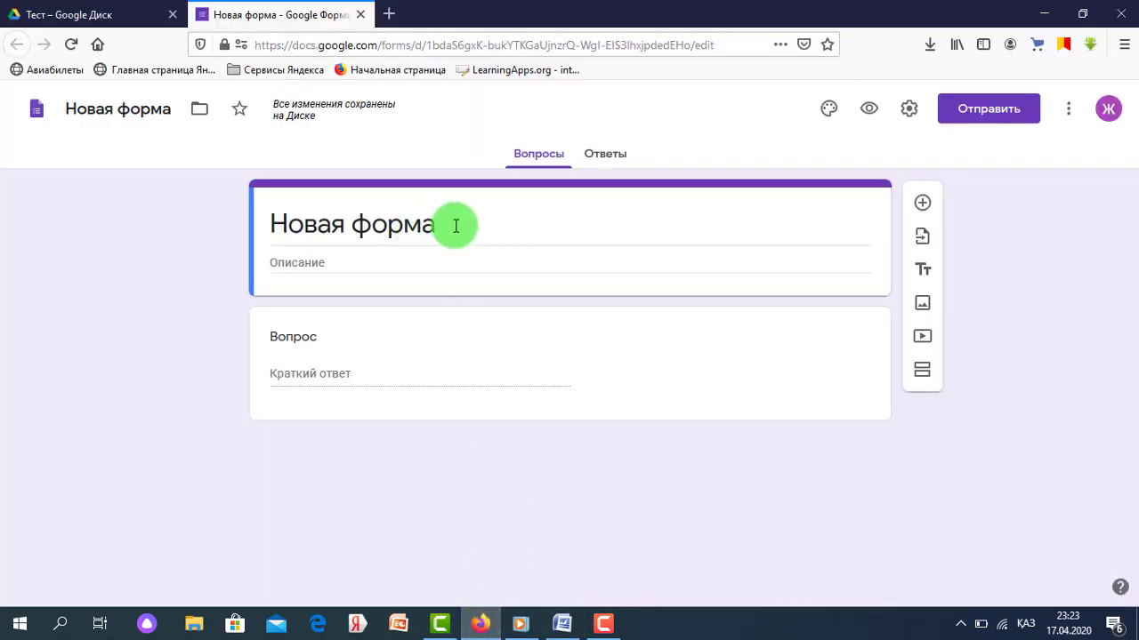
pyautogui.click(278, 214)
pyautogui.click(245, 221)
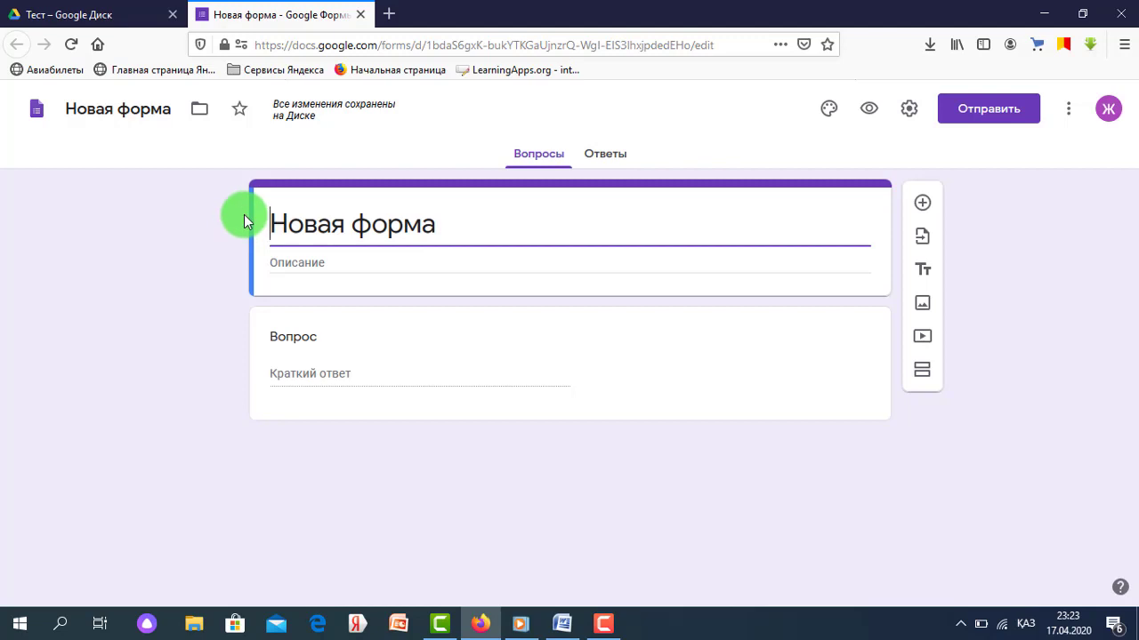
pyautogui.hotkey('ctrl', 'v')
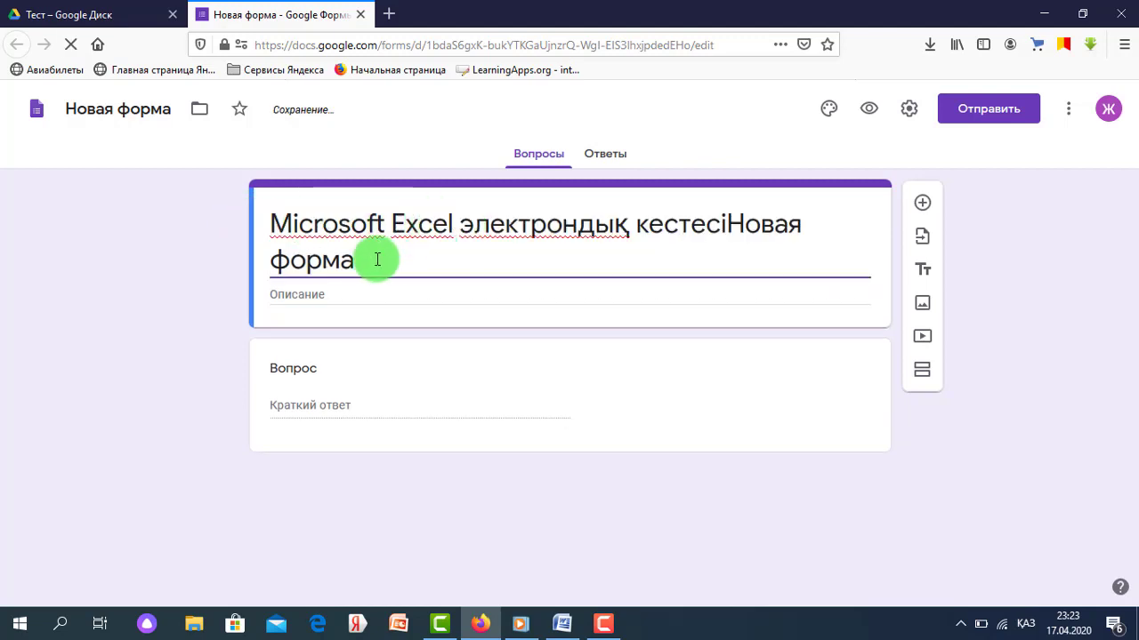
pyautogui.moveTo(377, 259); pyautogui.dragTo(731, 226)
pyautogui.click(732, 226)
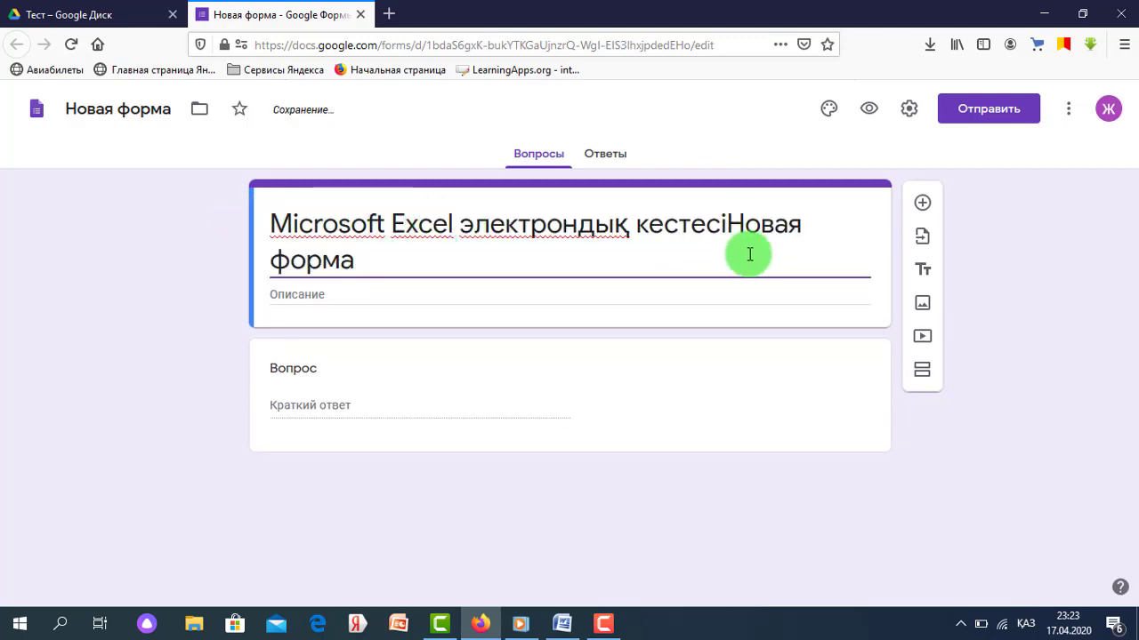
pyautogui.keyDown('shift'); pyautogui.click(759, 281); pyautogui.keyUp('shift')
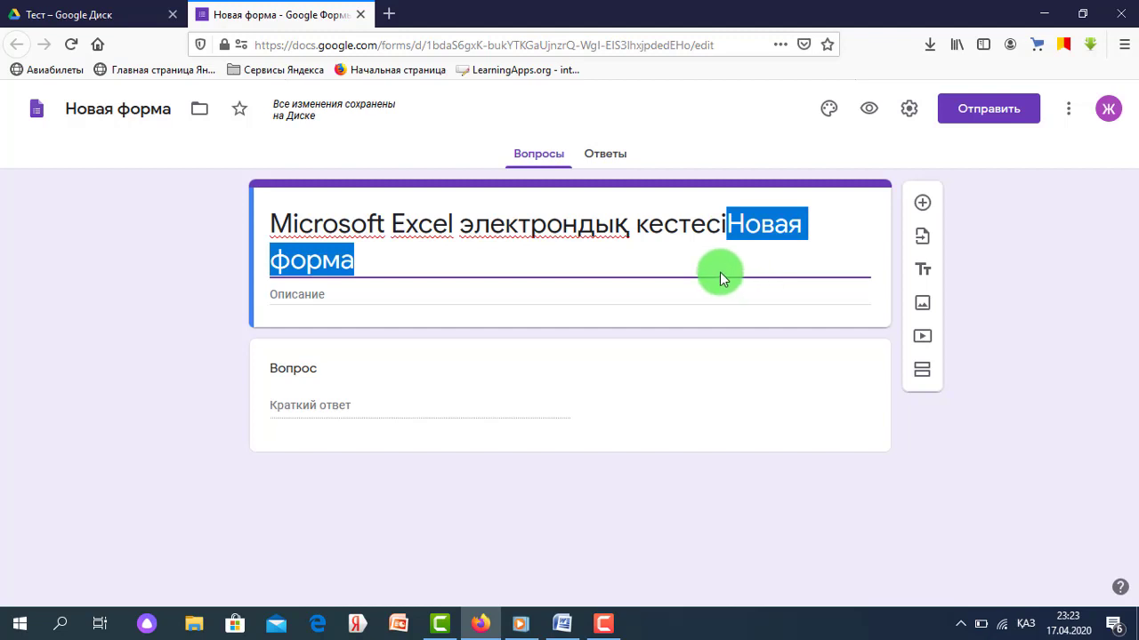
pyautogui.press('BackSpace')
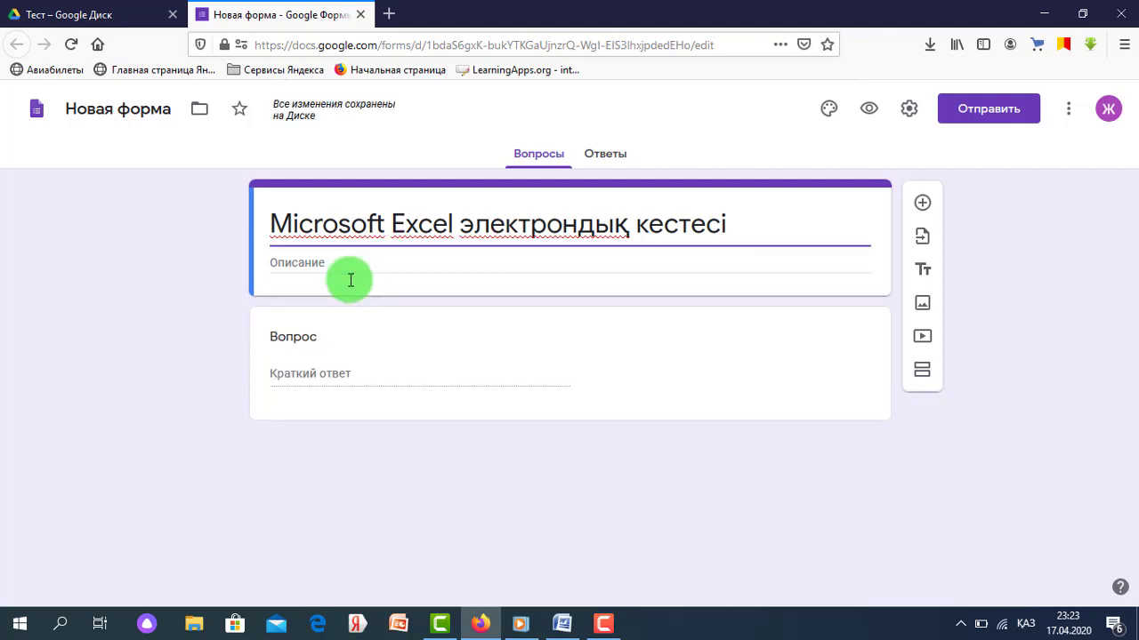
# Step: Title the first question "ФИО", set its type to short text (Текст (строка)), and make it required
pyautogui.click(316, 347)
pyautogui.write('ФИО')
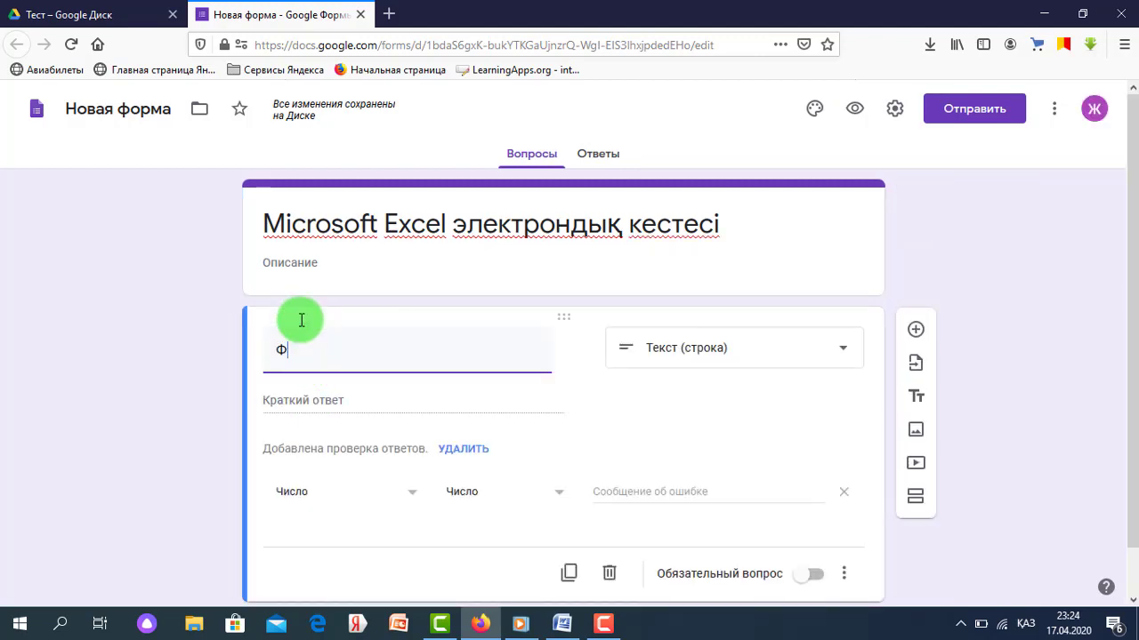
pyautogui.click(810, 356)
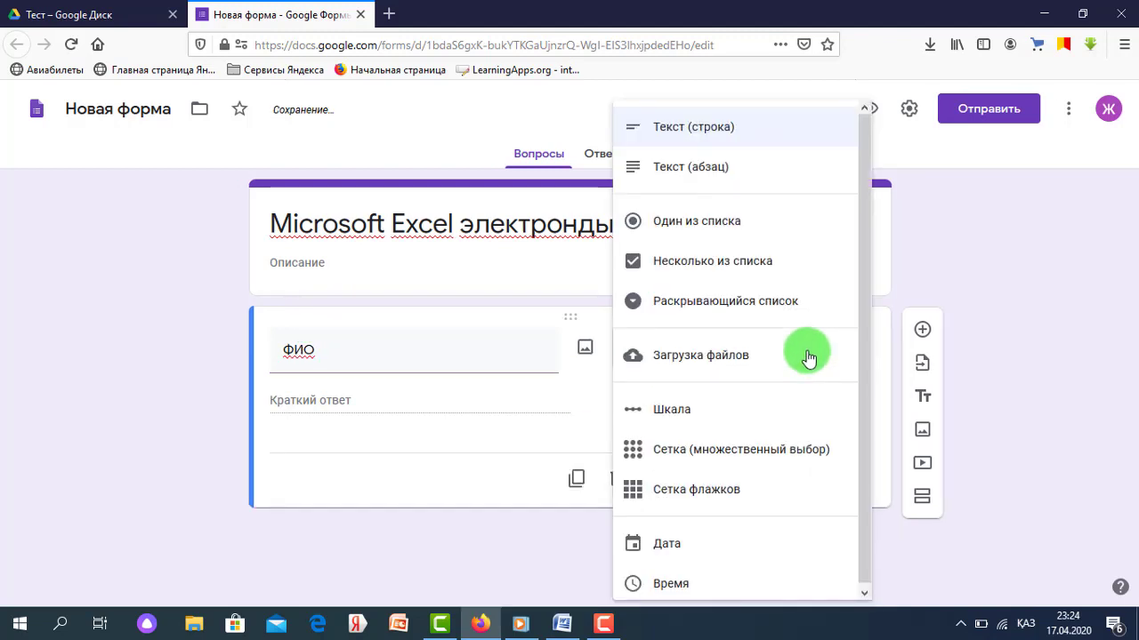
pyautogui.click(732, 134)
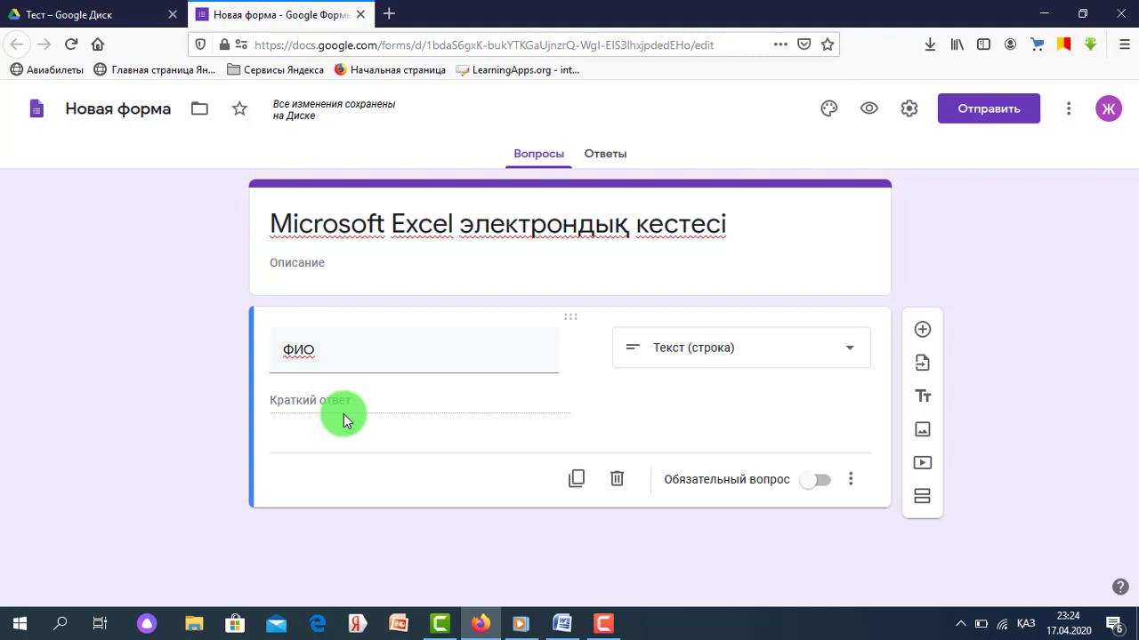
pyautogui.click(825, 483)
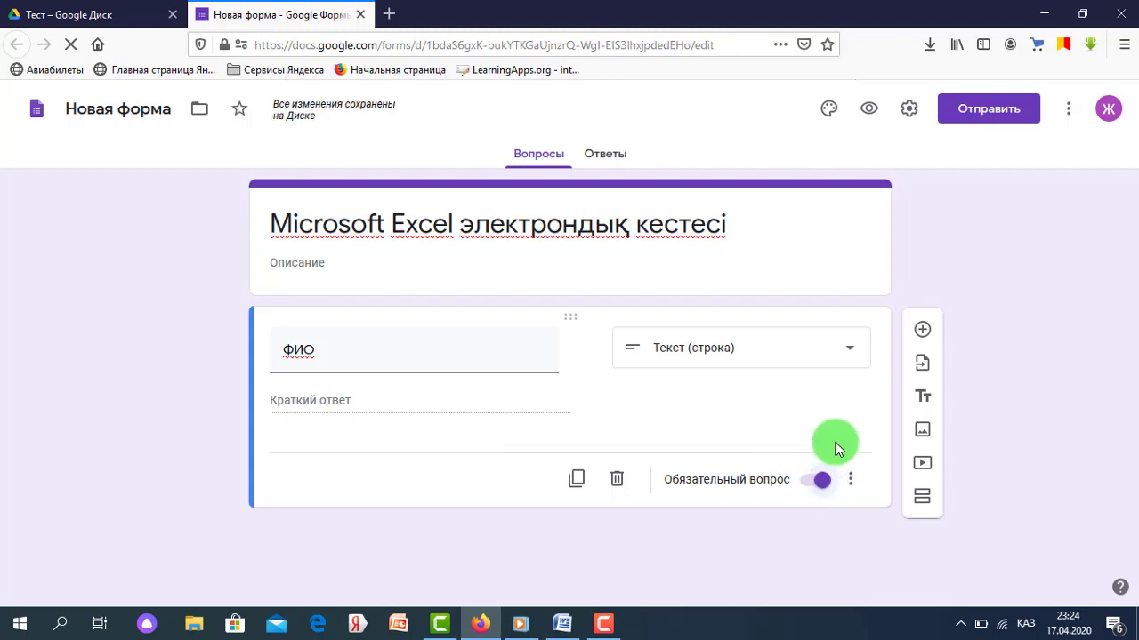
# Step: Add a new question and fill its title with the text of question 1, copied without its answers from Тест.docx in Word
pyautogui.click(925, 332)
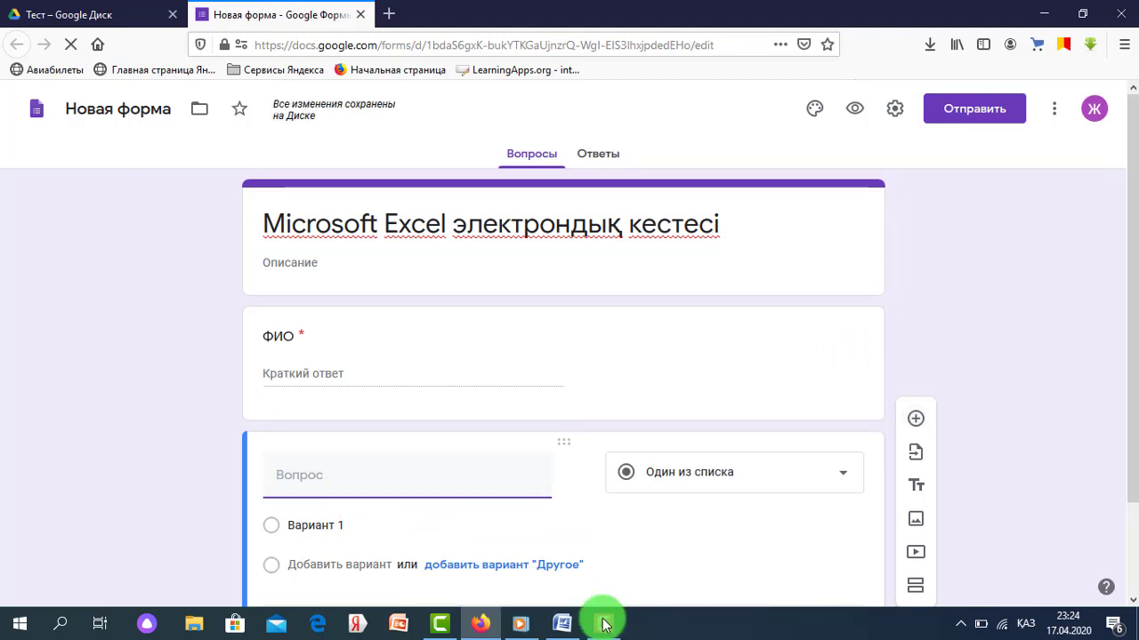
pyautogui.click(562, 623)
pyautogui.moveTo(378, 253); pyautogui.dragTo(495, 267)
pyautogui.hotkey('ctrl', 'c')
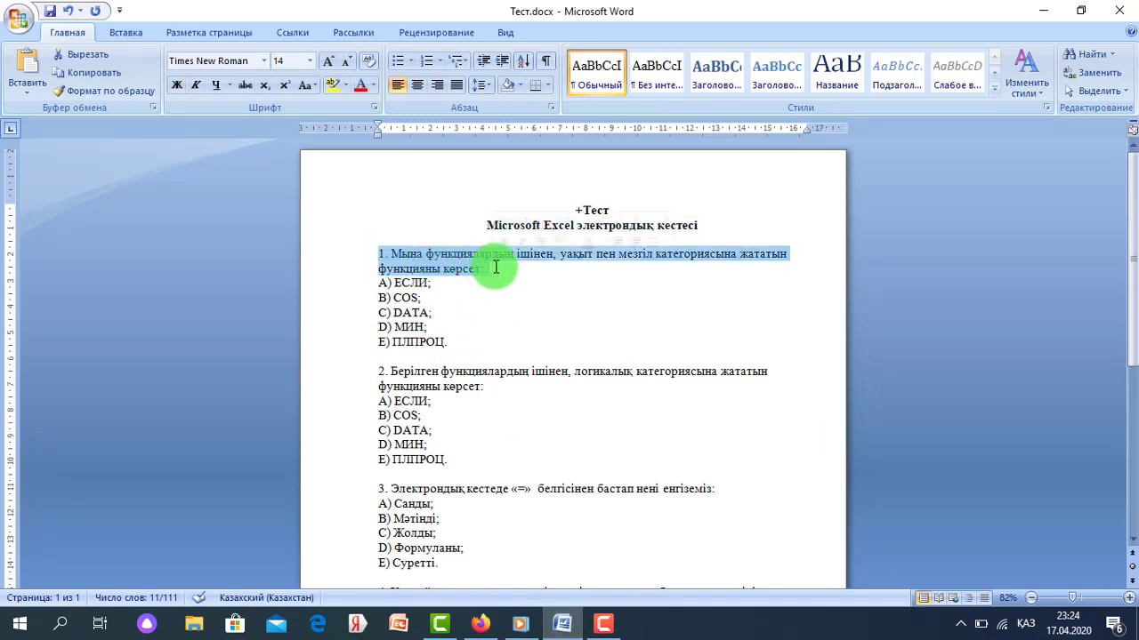
pyautogui.click(480, 622)
pyautogui.click(312, 486)
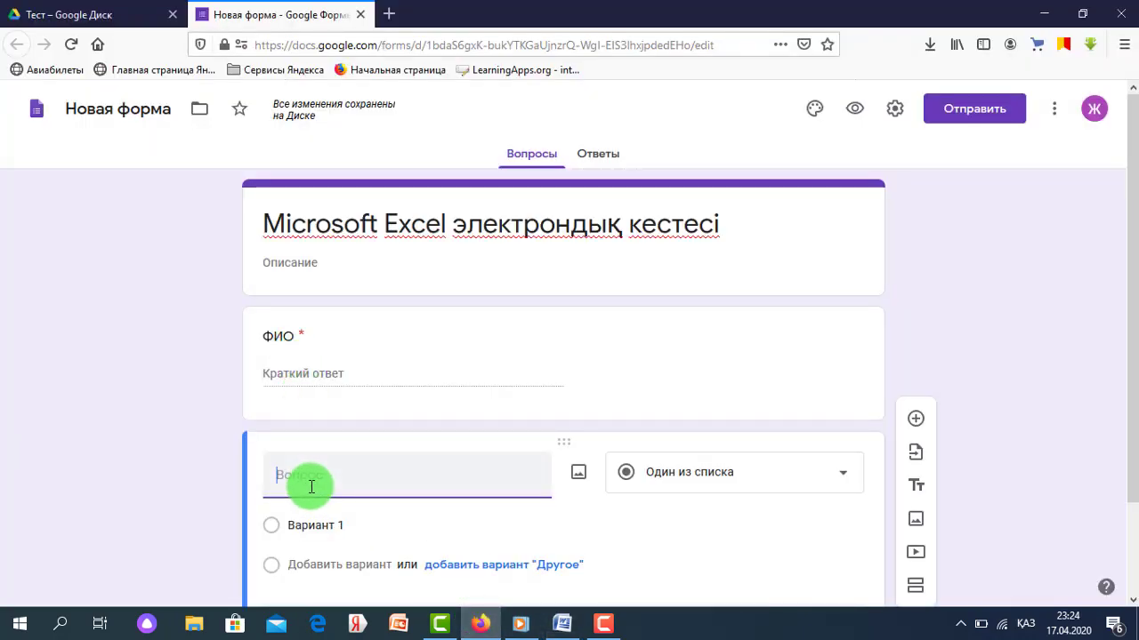
pyautogui.hotkey('ctrl', 'v')
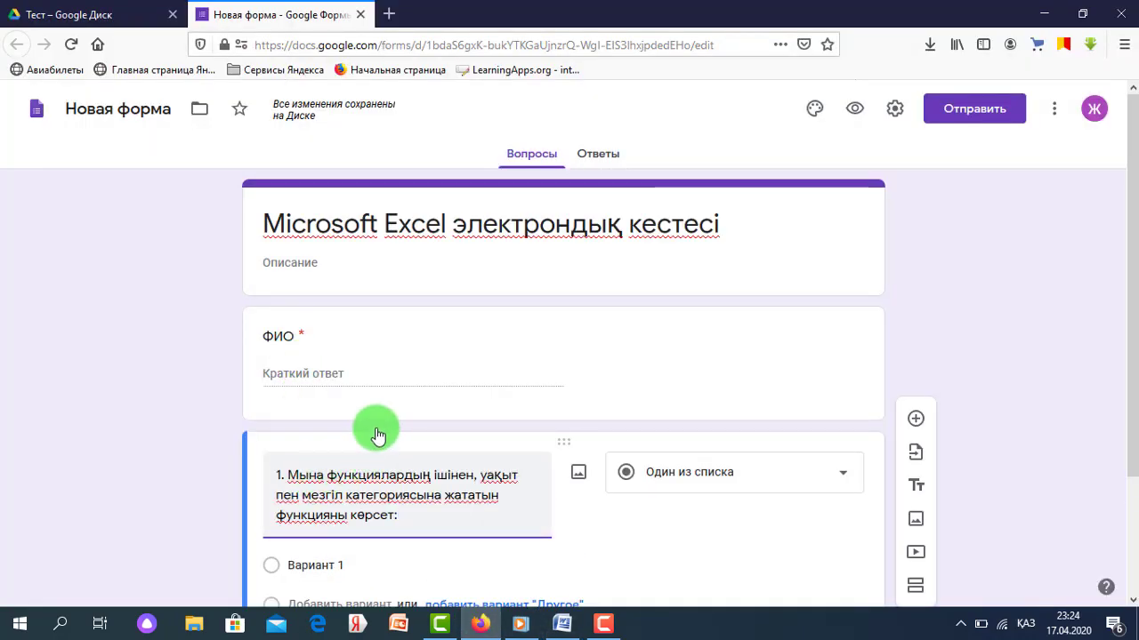
# Step: Fill question 1's options with answers A) ЕСЛИ; B) COS; C) DATA; D) МИН; E) ПЛПРОЦ., copied from Тест.docx in Word
pyautogui.scroll(-1, 374, 433)
pyautogui.click(561, 623)
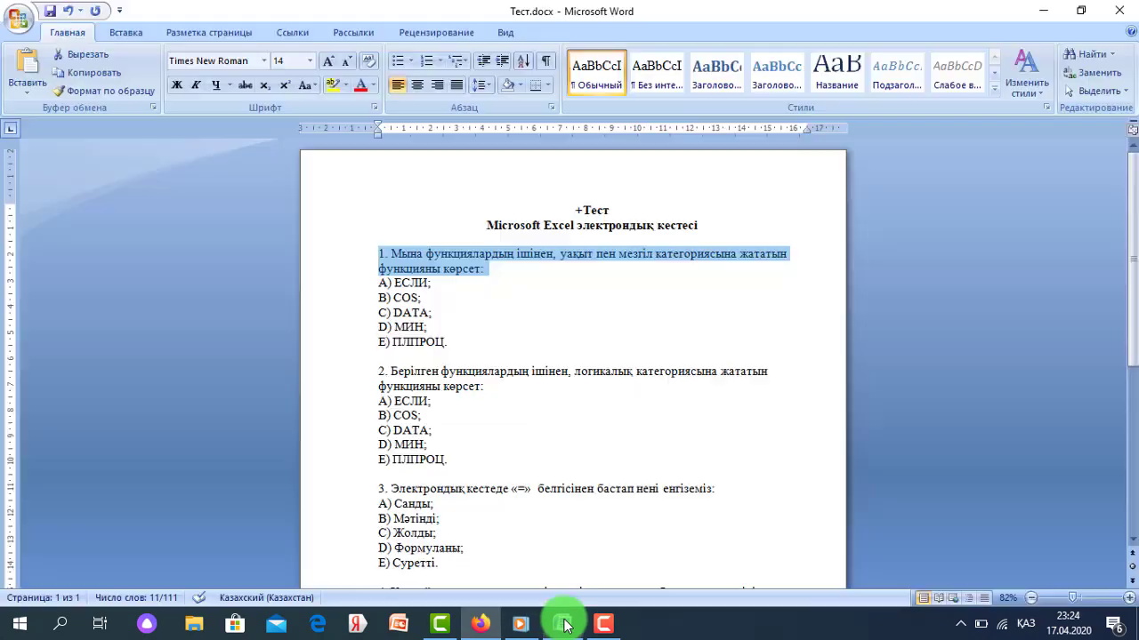
pyautogui.moveTo(467, 341); pyautogui.dragTo(376, 287)
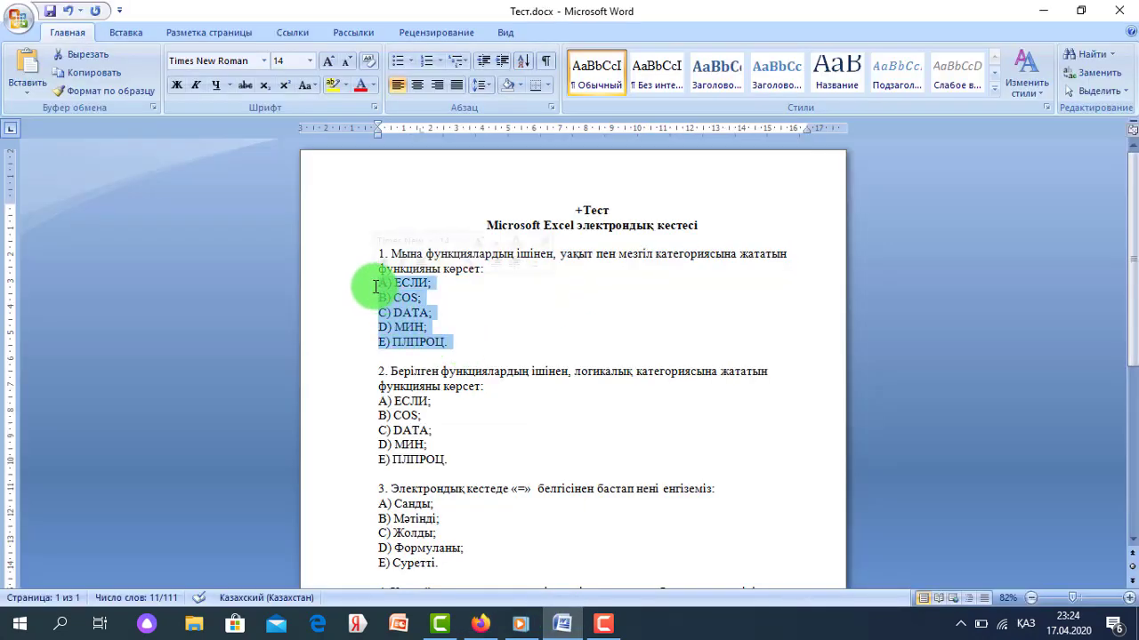
pyautogui.click(480, 623)
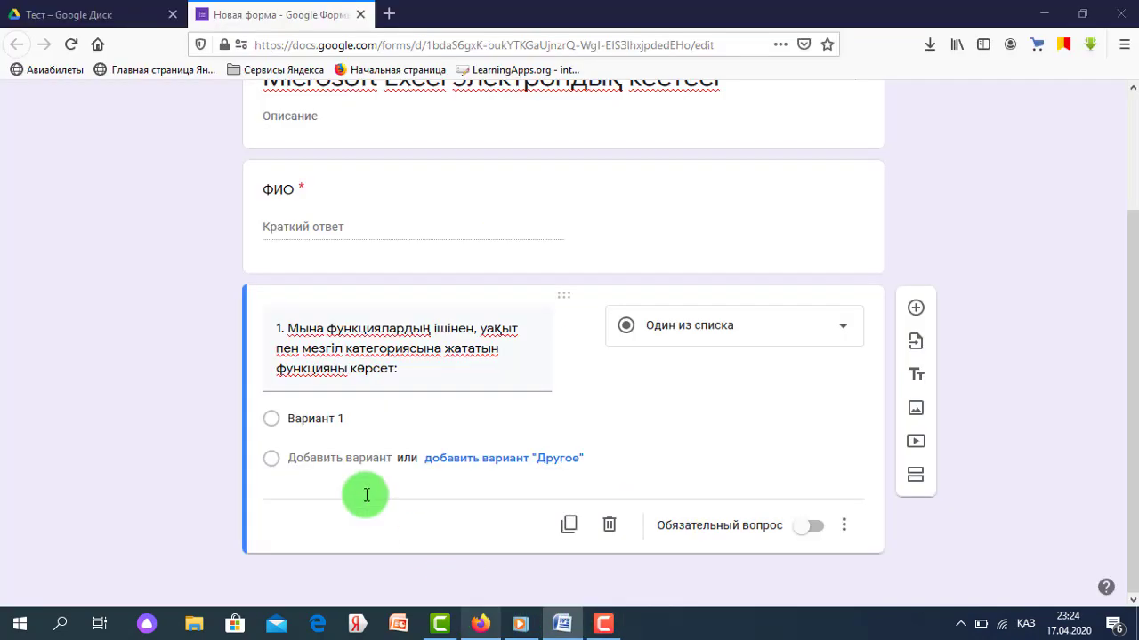
pyautogui.click(305, 425)
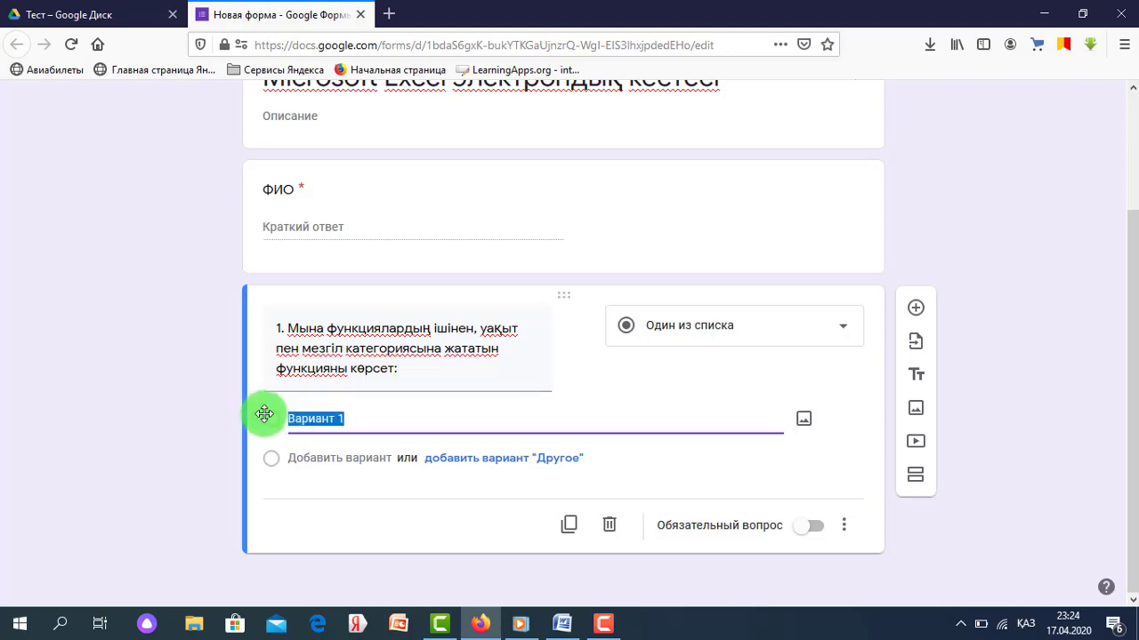
pyautogui.write('A) ЕСЛИ; B) COS; C) DATA; D) МИН; E) ПЛПРОЦ.')
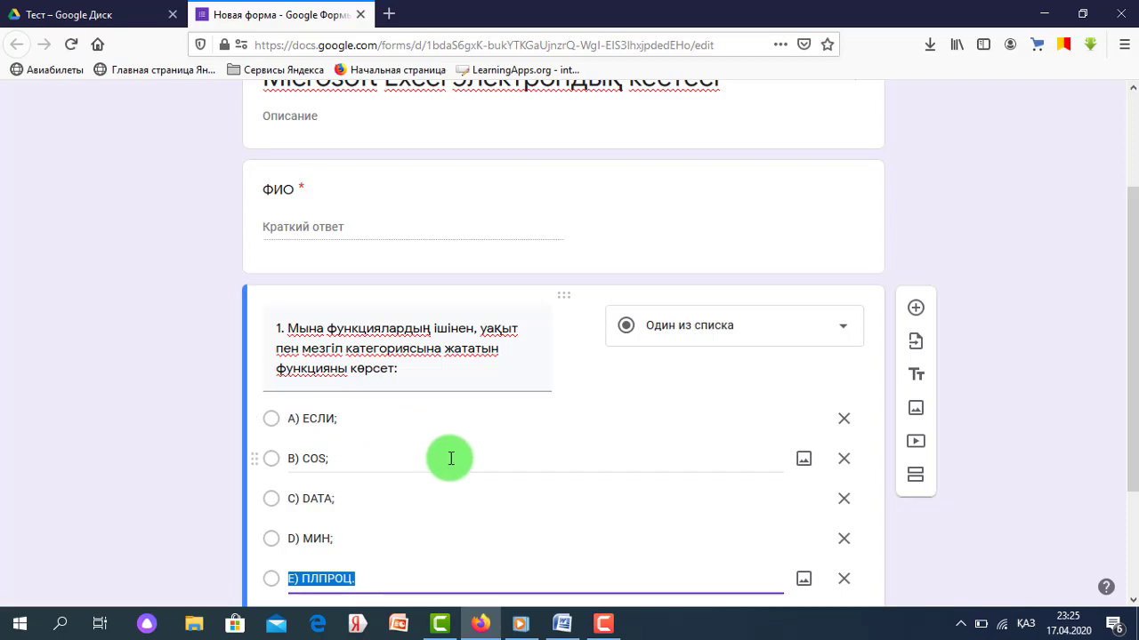
pyautogui.scroll(-2, 451, 458)
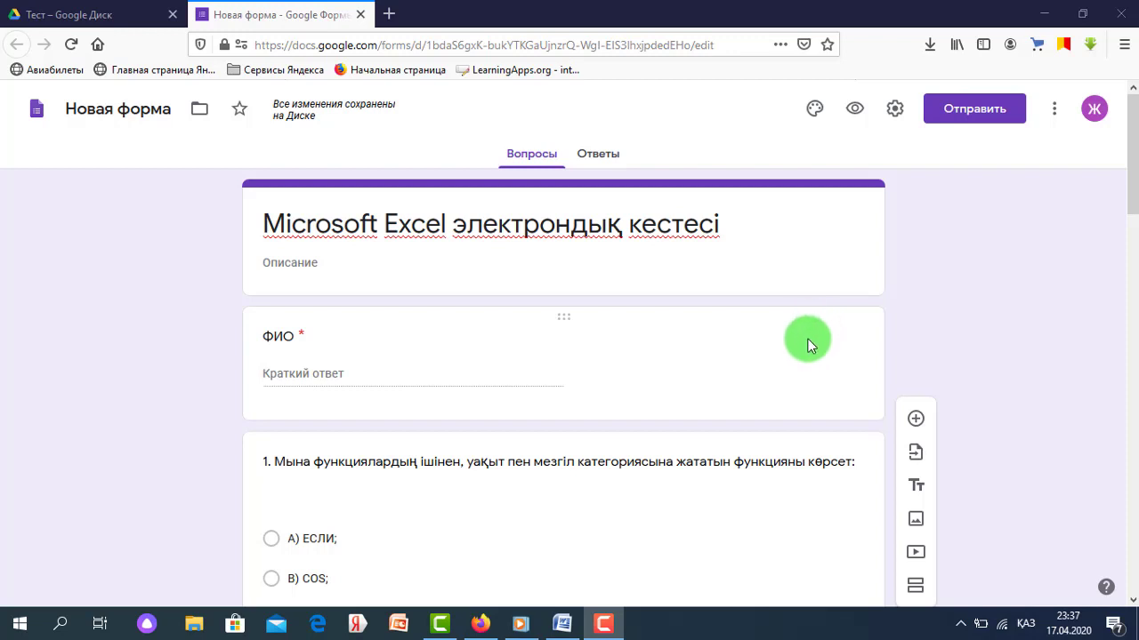
# Step: Open the form's theme settings and start choosing a header image (Верхний колонтитул)
pyautogui.click(815, 109)
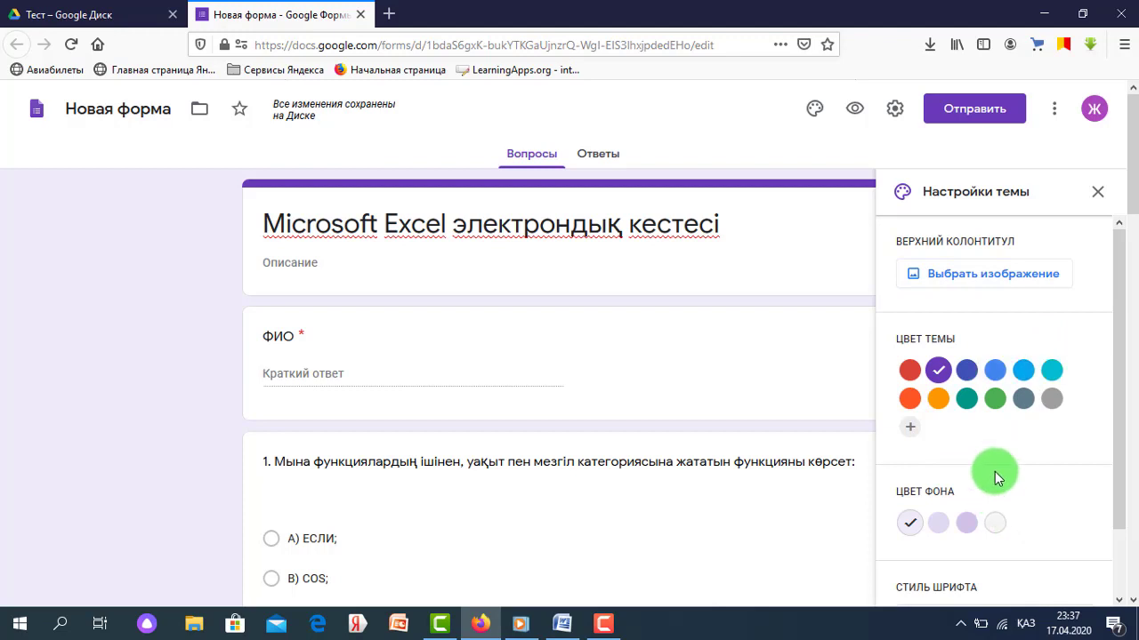
pyautogui.click(990, 280)
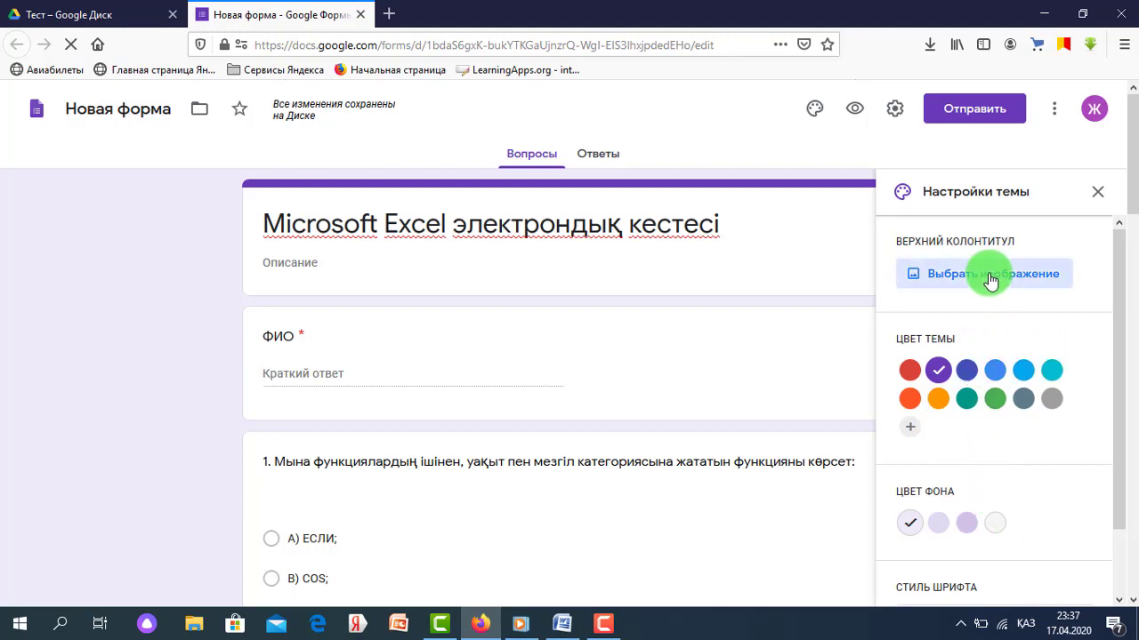